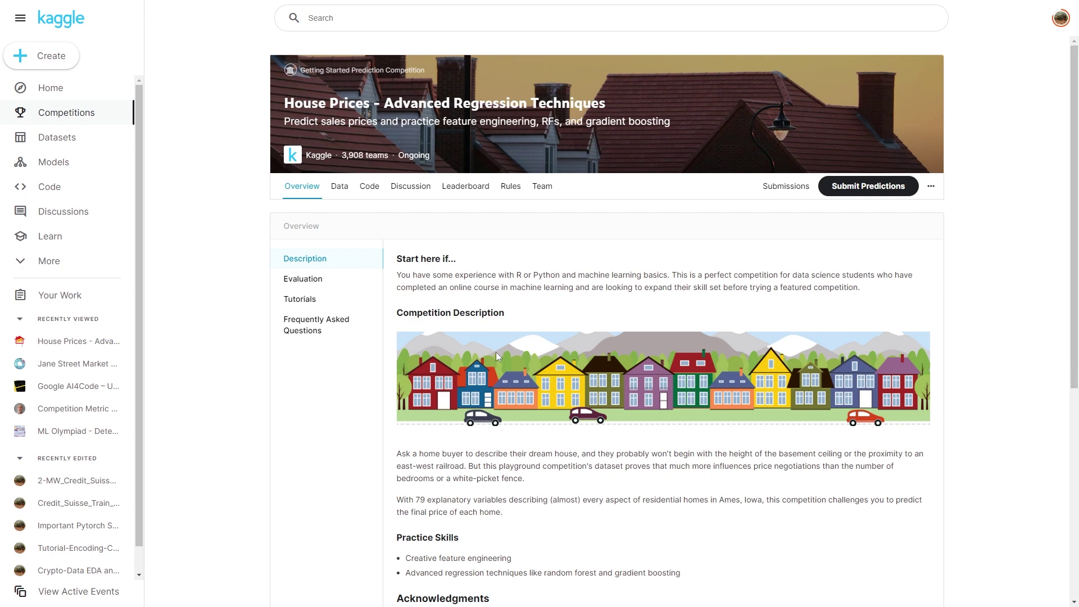
Open the House Prices competition's Data page and scroll down to the Data Explorer
left_click(335, 190)
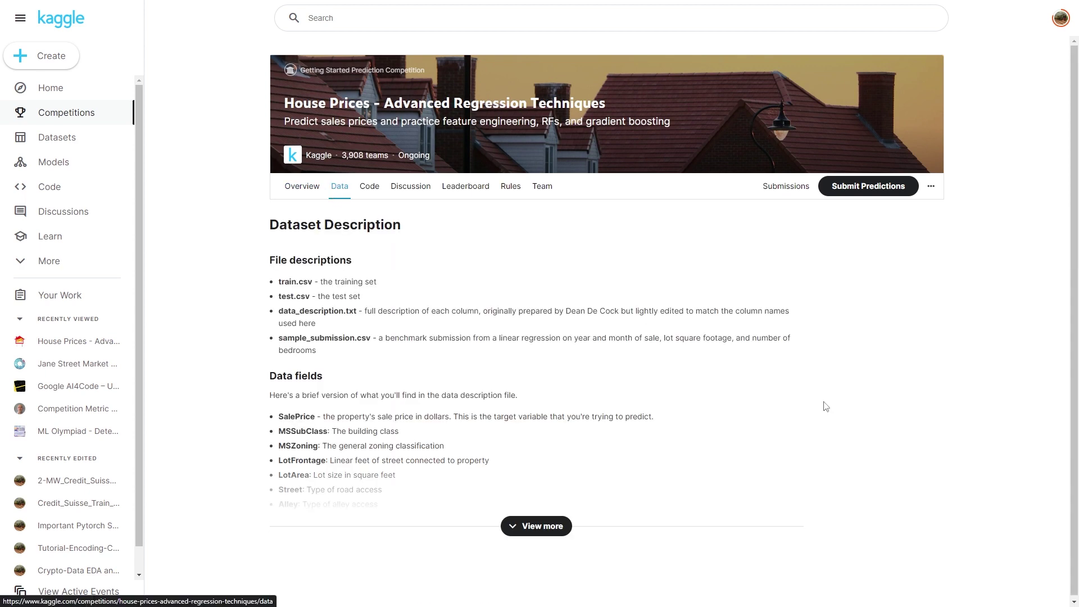
scroll(920, 441, "down", 3)
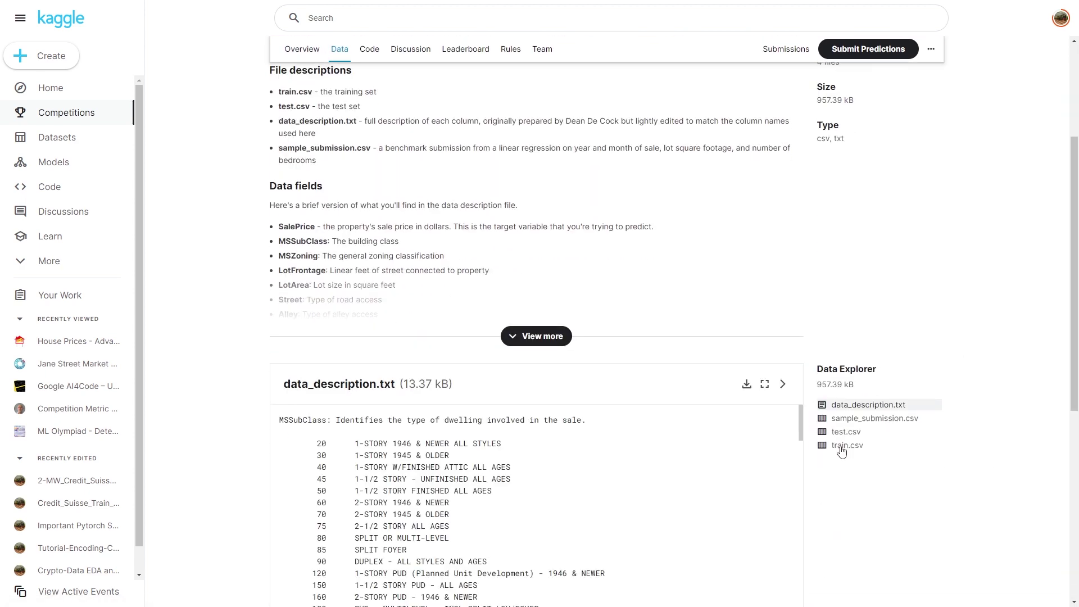
scroll(865, 457, "down", 2)
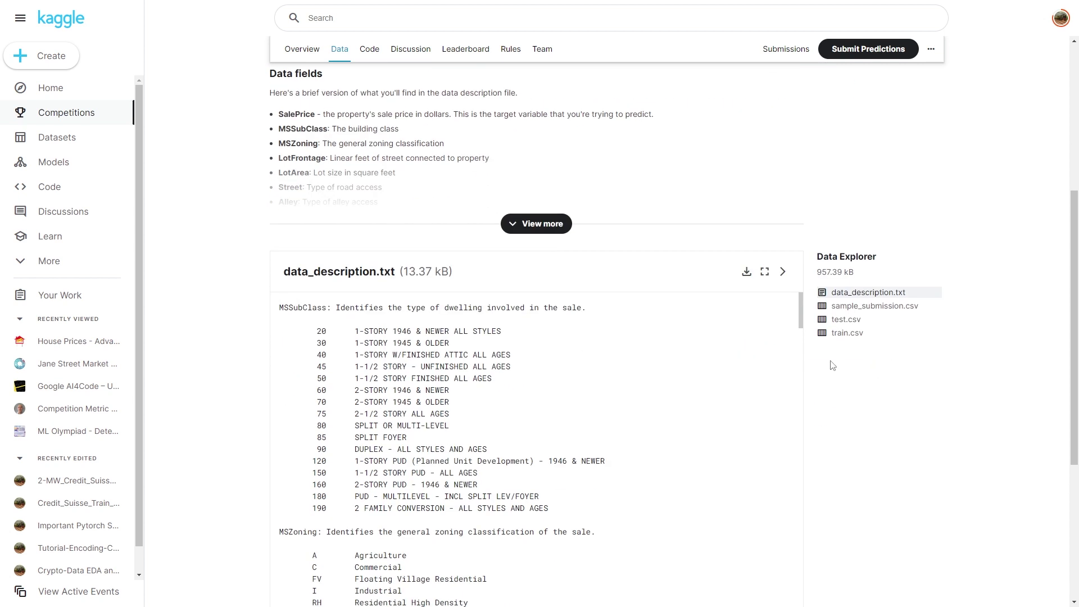
Preview train.csv and browse its column distributions and sample rows
left_click(837, 335)
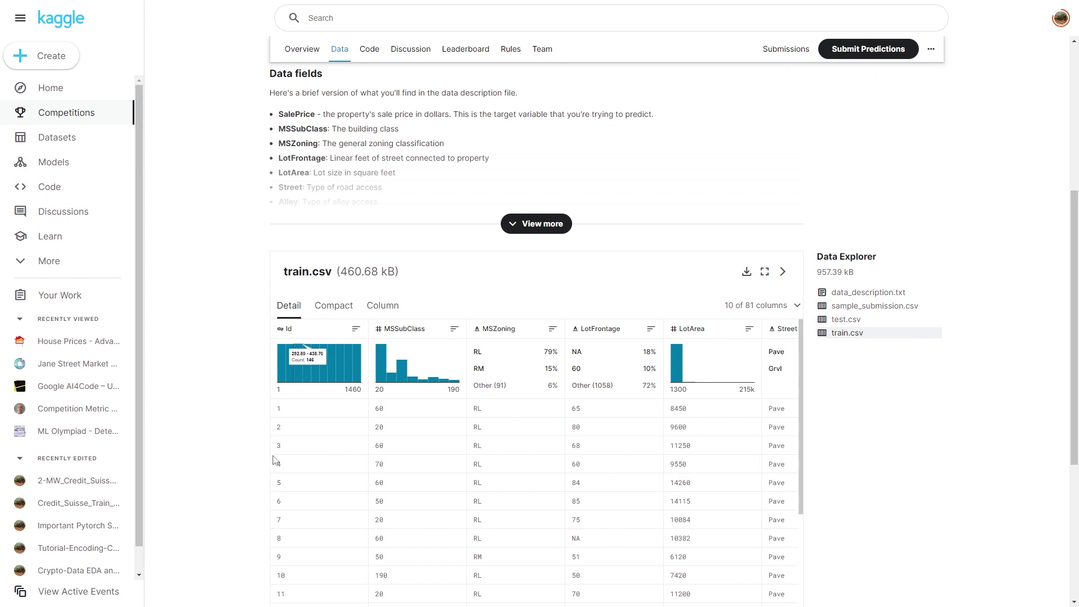
scroll(274, 459, "down", 2)
scroll(264, 448, "down", 2)
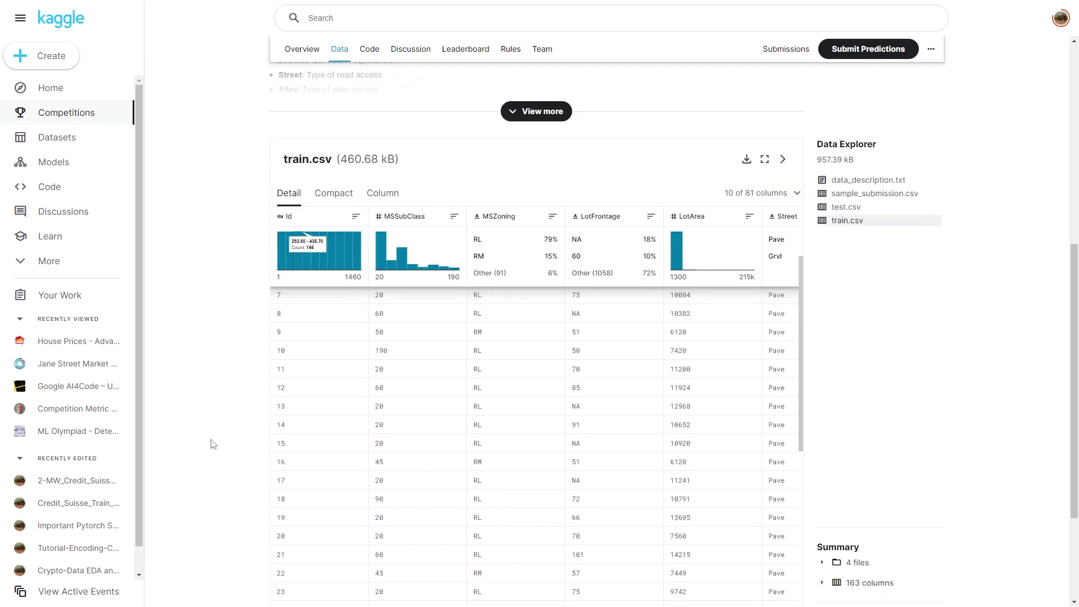
scroll(248, 458, "down", 5)
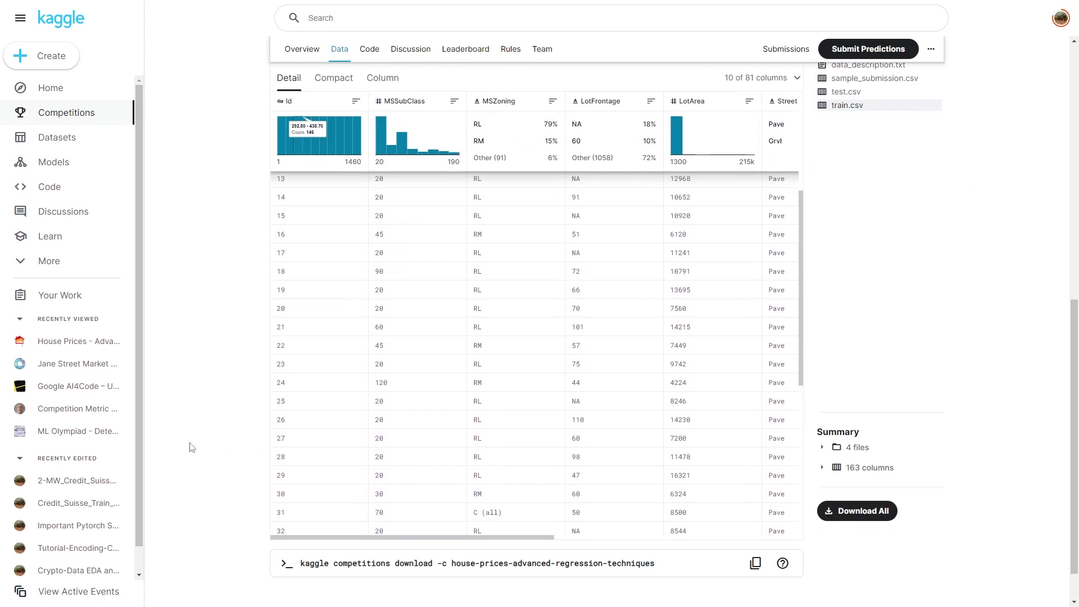
left_click_drag(381, 496, 702, 484)
scroll(649, 387, "up", 6)
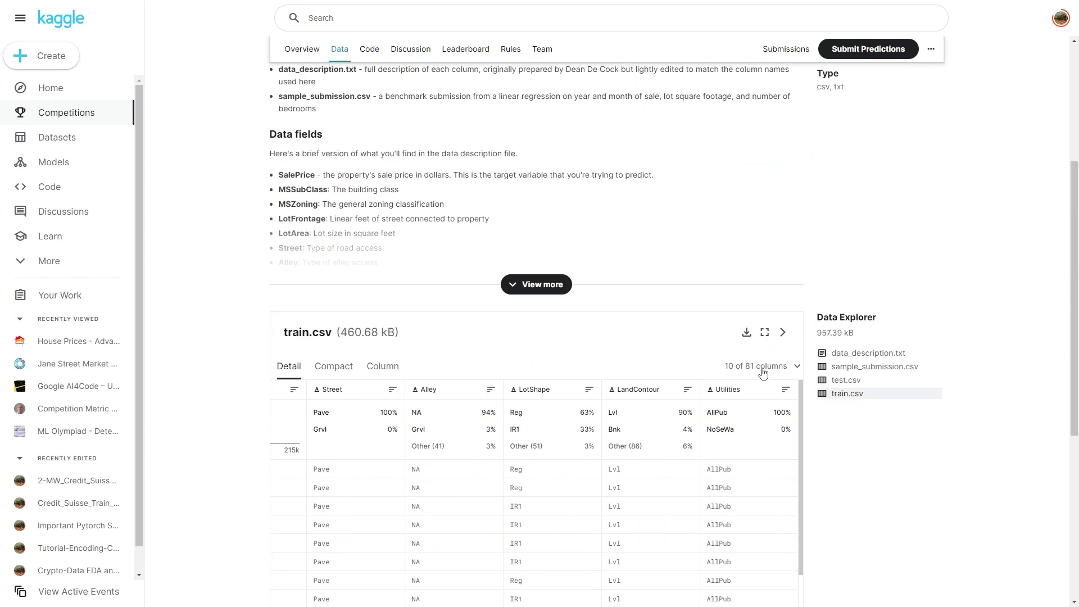
Look through train.csv in CSVpad from its last columns back to Id, then return to Excel
key("alt+Tab")
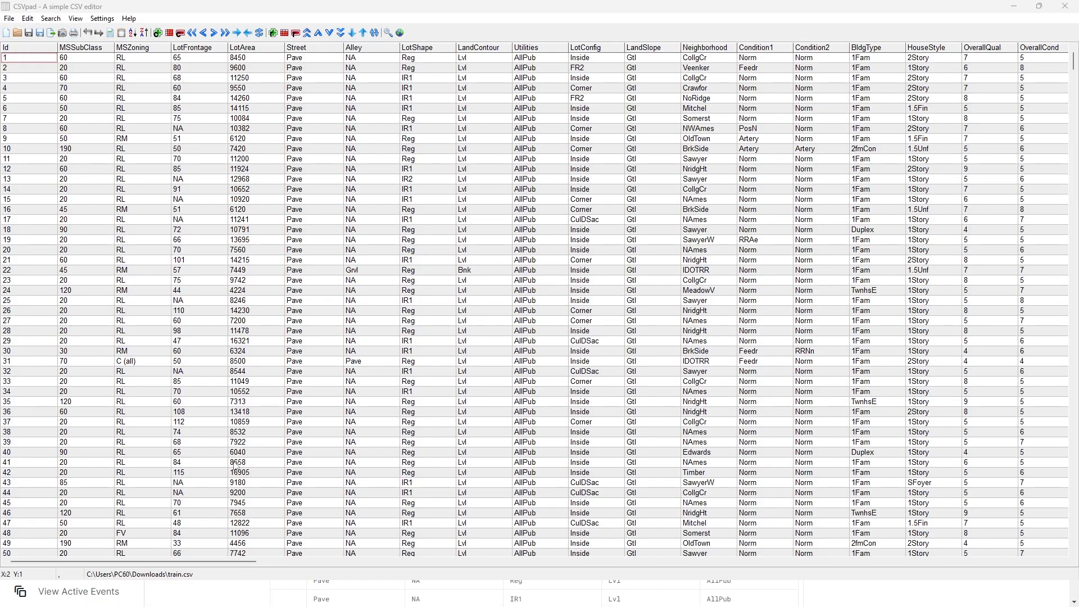
left_click_drag(253, 562, 1075, 566)
scroll(89, 169, "left", 20)
key("alt+Tab")
Copy range A1:CC5 of train.csv, the header row plus the first four records
left_click(59, 199)
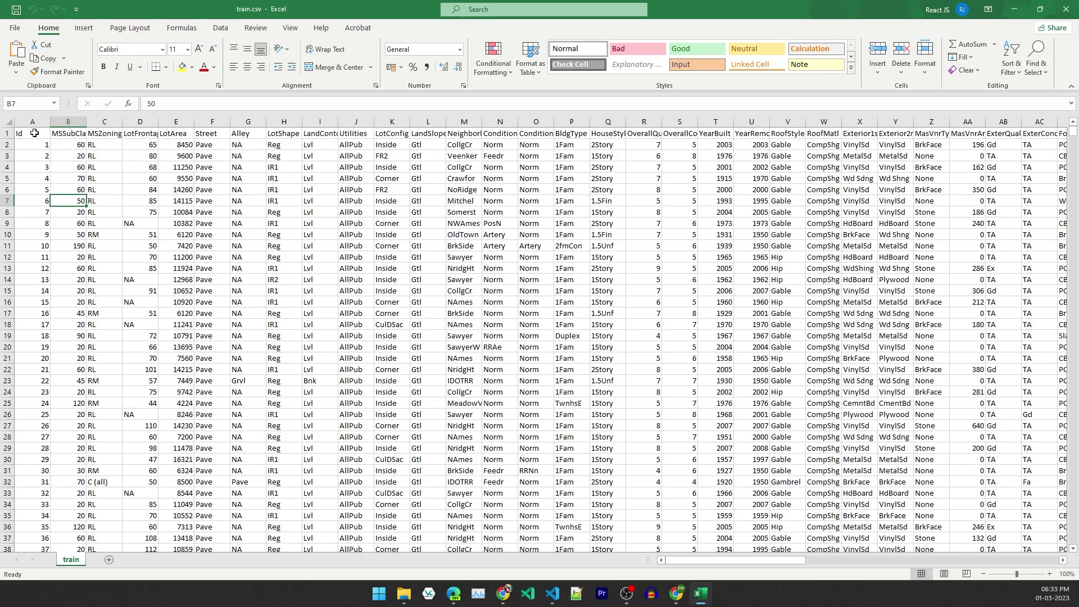
left_click_drag(33, 134, 974, 181)
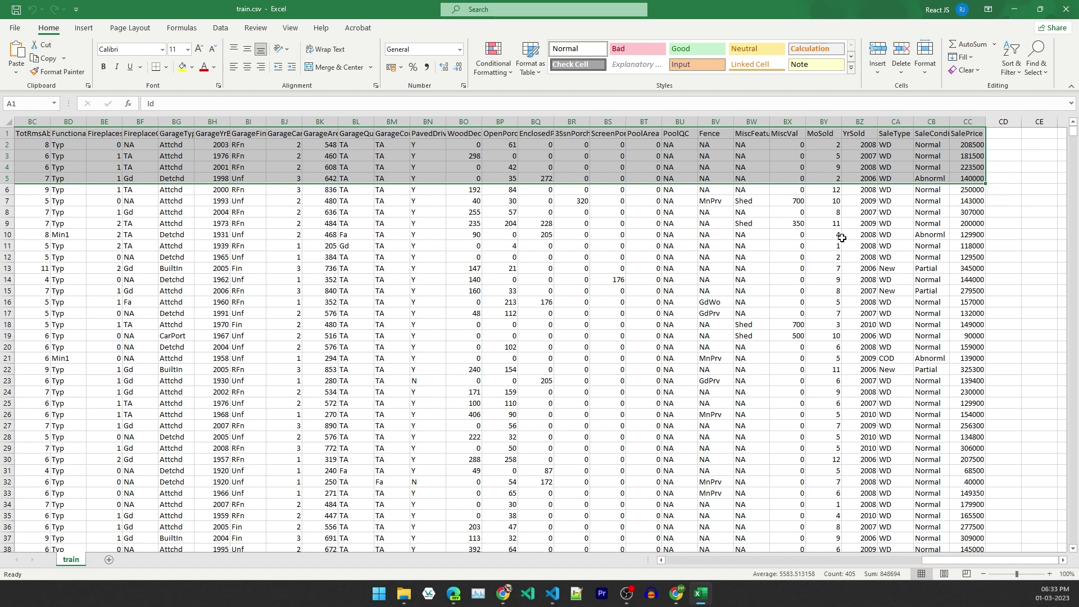
key("ctrl+c")
Send ChatGPT a request for Machine Learning feature suggestions, with the copied train.csv rows pasted below
left_click(669, 599)
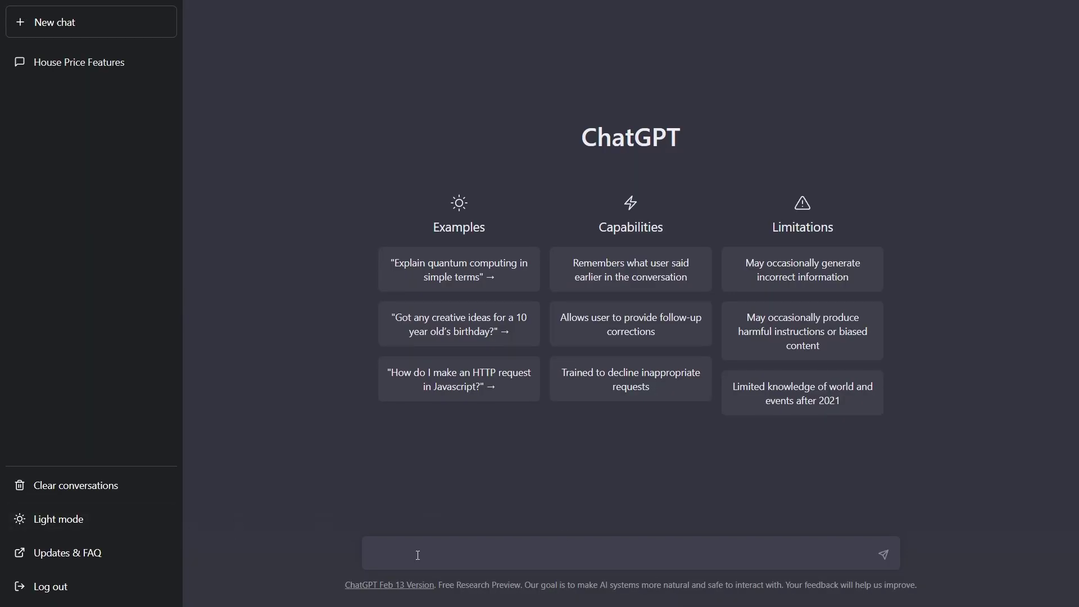
type("Generate some suggestion for new features for a Machine Learning project based on the below House Price training dataset")
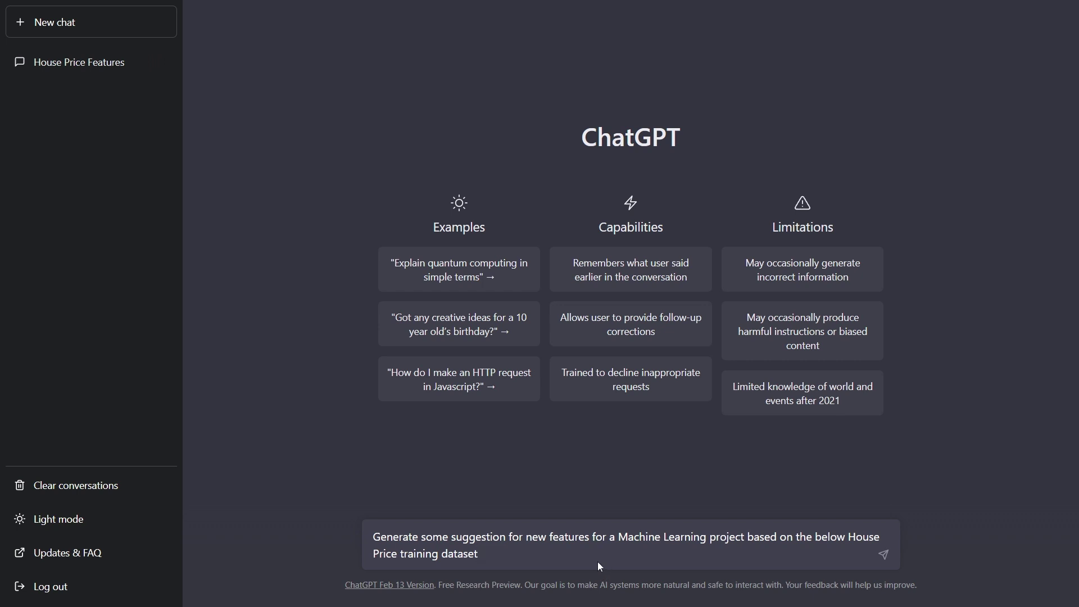
key("shift+Return")
key("shift+Return")
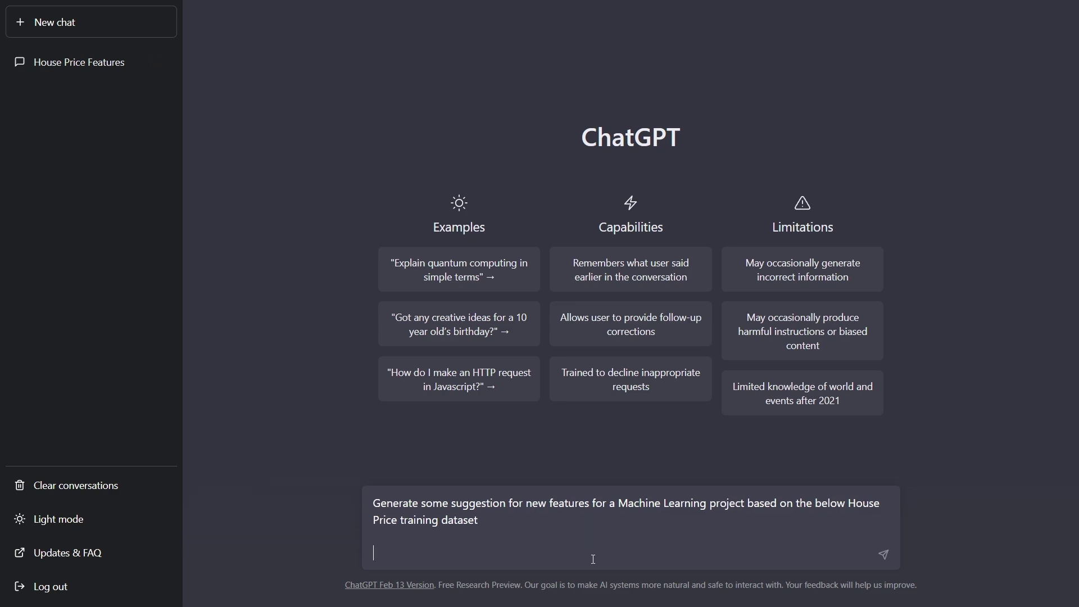
key("ctrl+v")
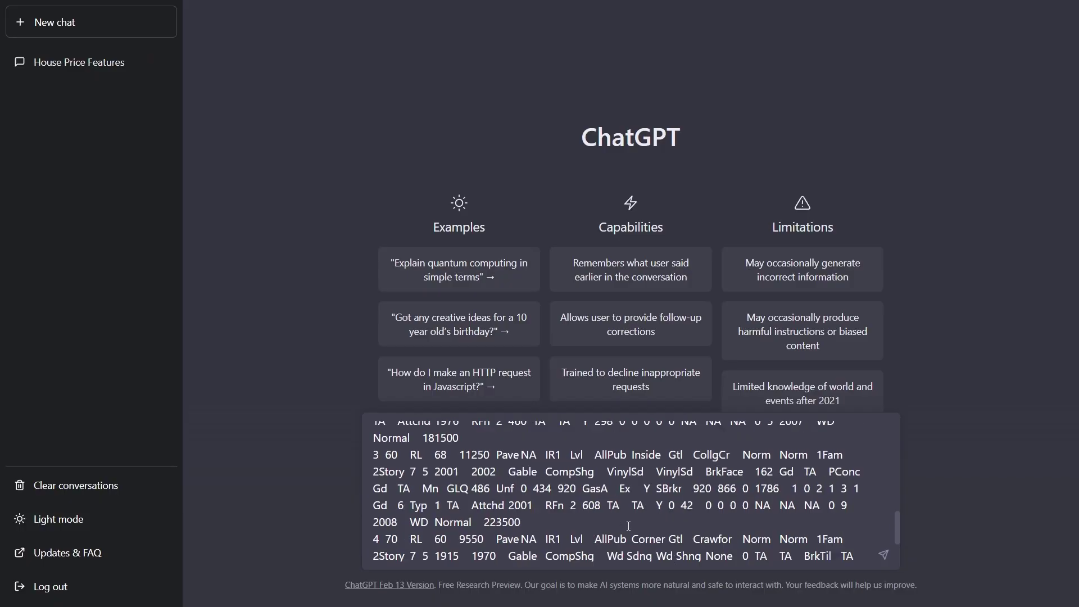
scroll(628, 525, "up", 3)
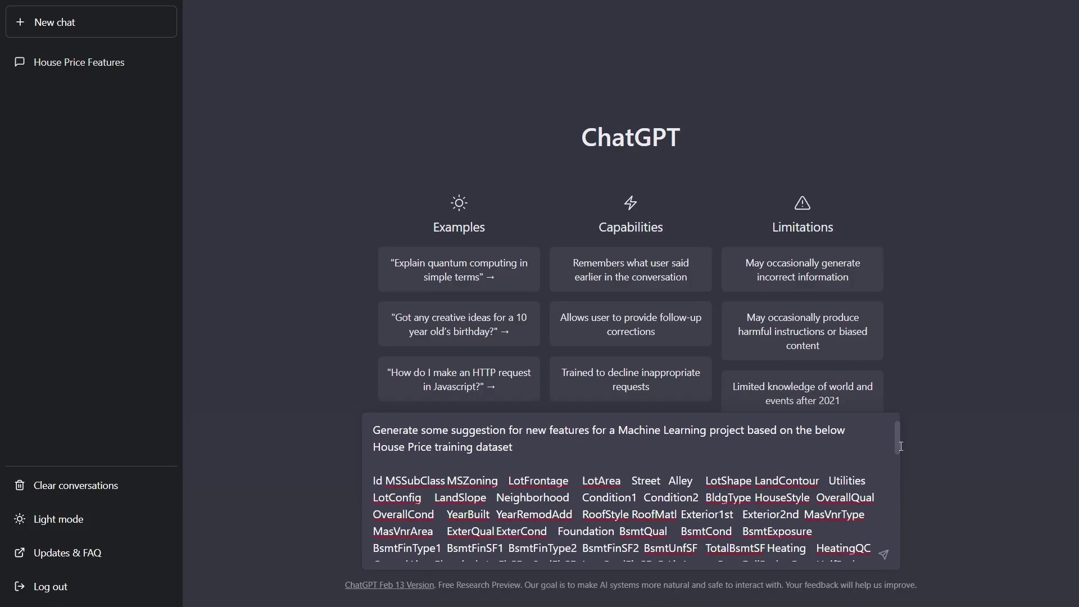
left_click_drag(897, 443, 906, 559)
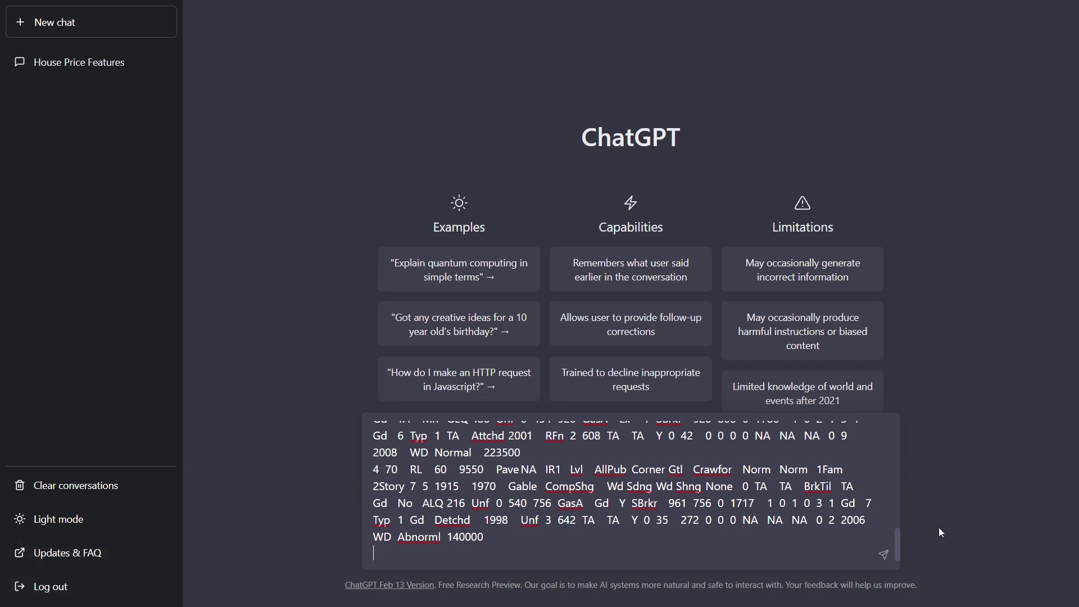
left_click(885, 555)
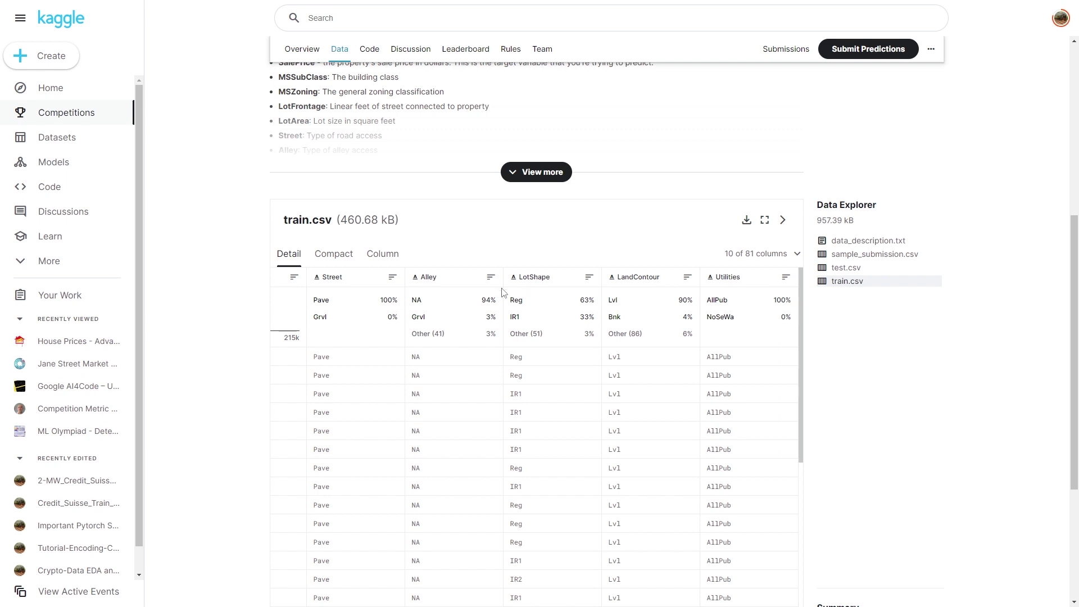
Scroll the Kaggle train.csv preview back to its first columns
scroll(200, 533, "down", 4)
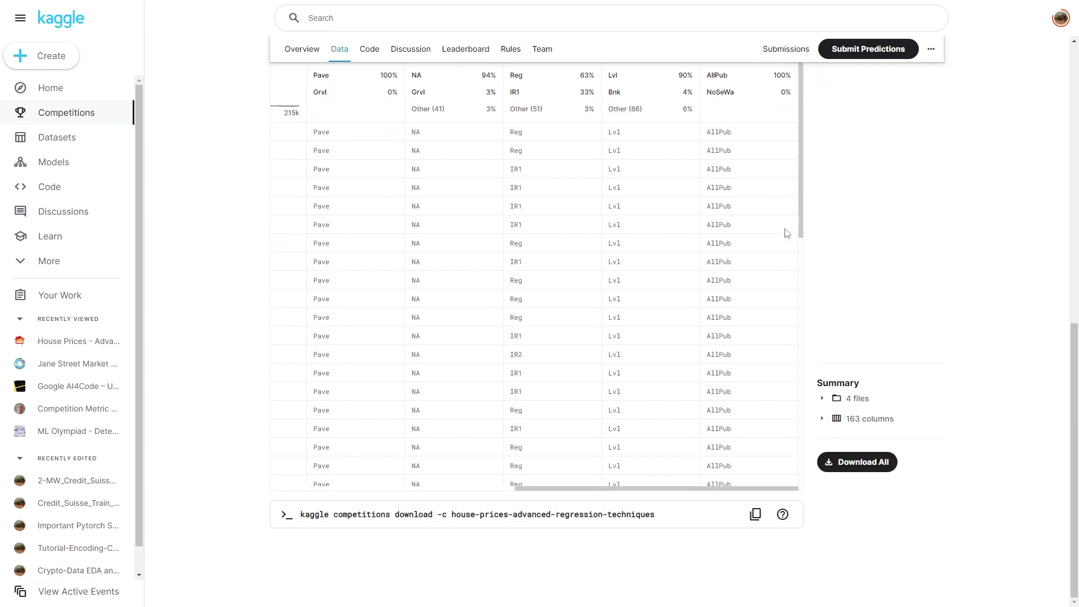
scroll(723, 318, "up", 4)
scroll(240, 457, "down", 2)
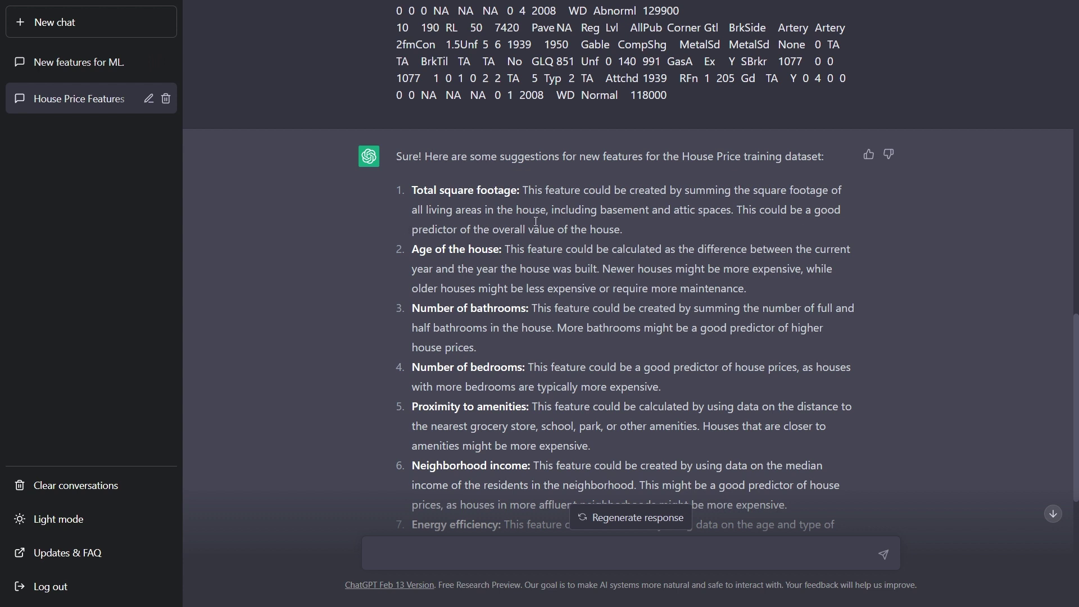
left_click_drag(546, 212, 893, 232)
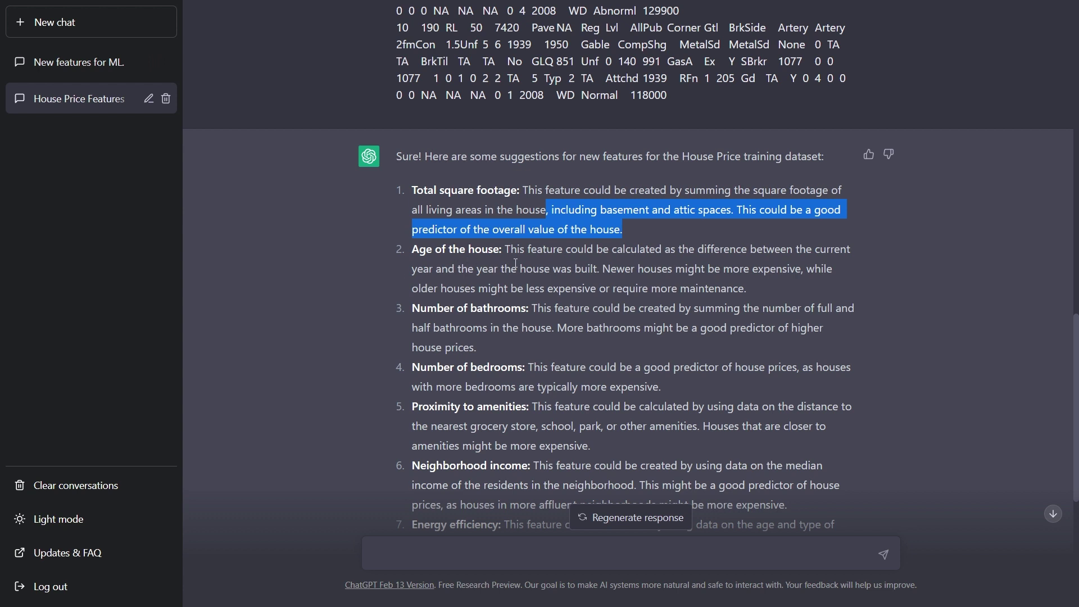
left_click_drag(510, 249, 878, 263)
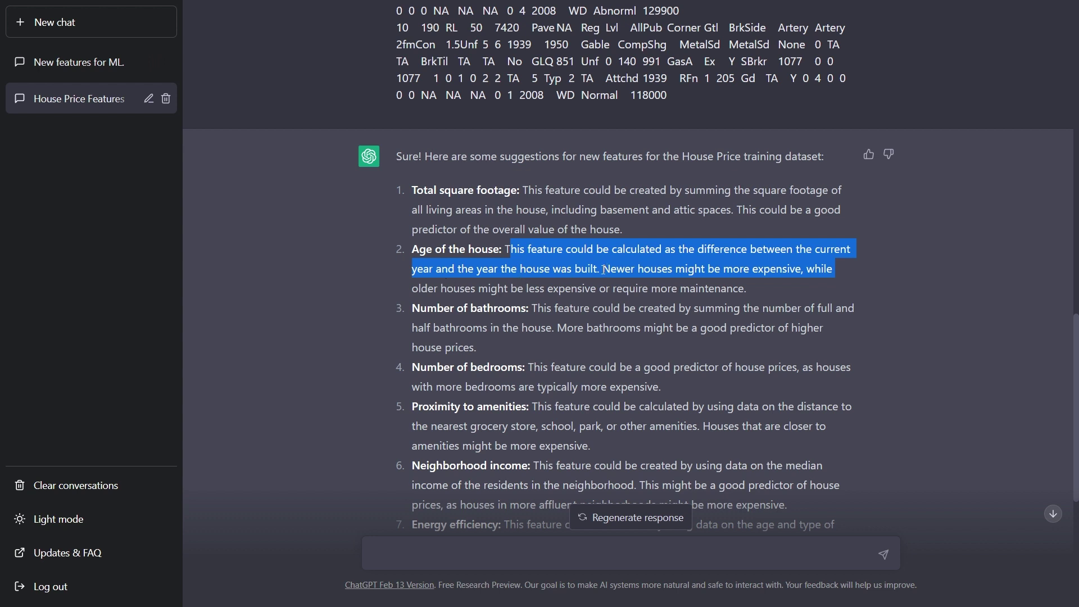
left_click_drag(603, 269, 822, 271)
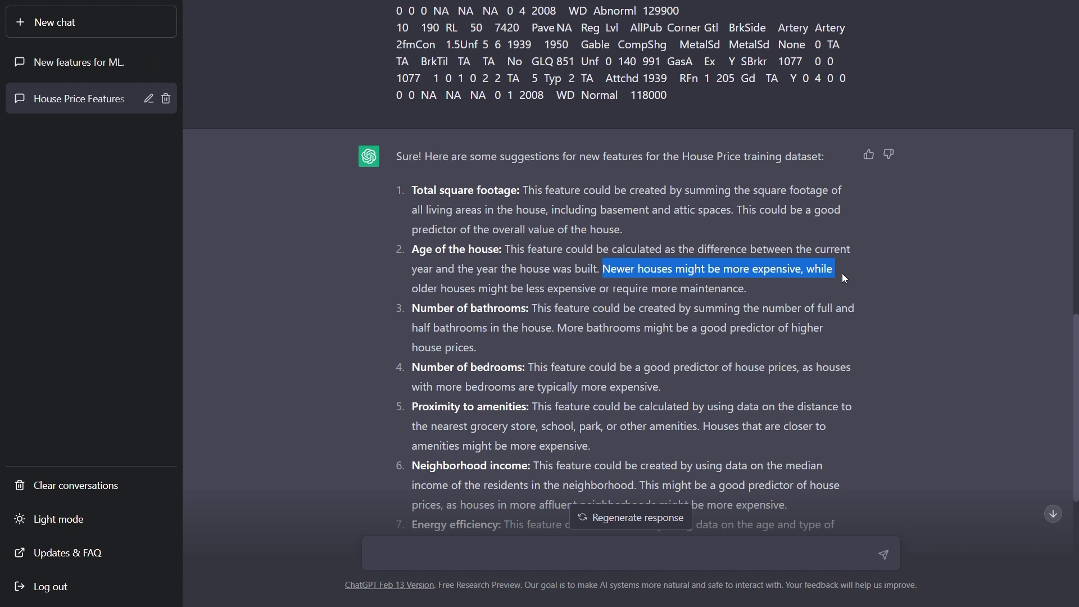
left_click_drag(842, 273, 829, 279)
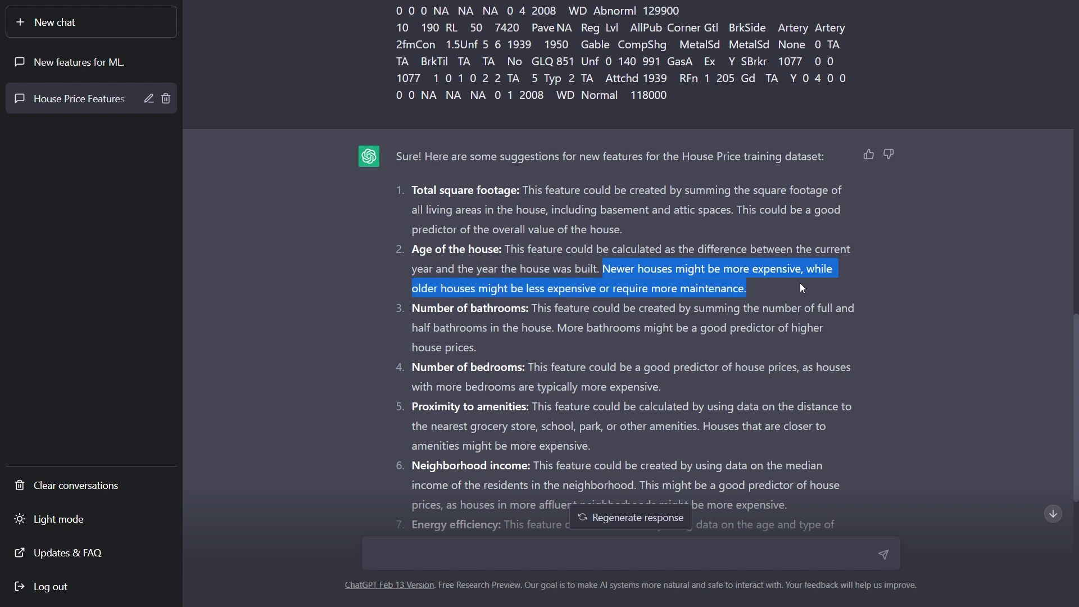
left_click_drag(413, 312, 528, 312)
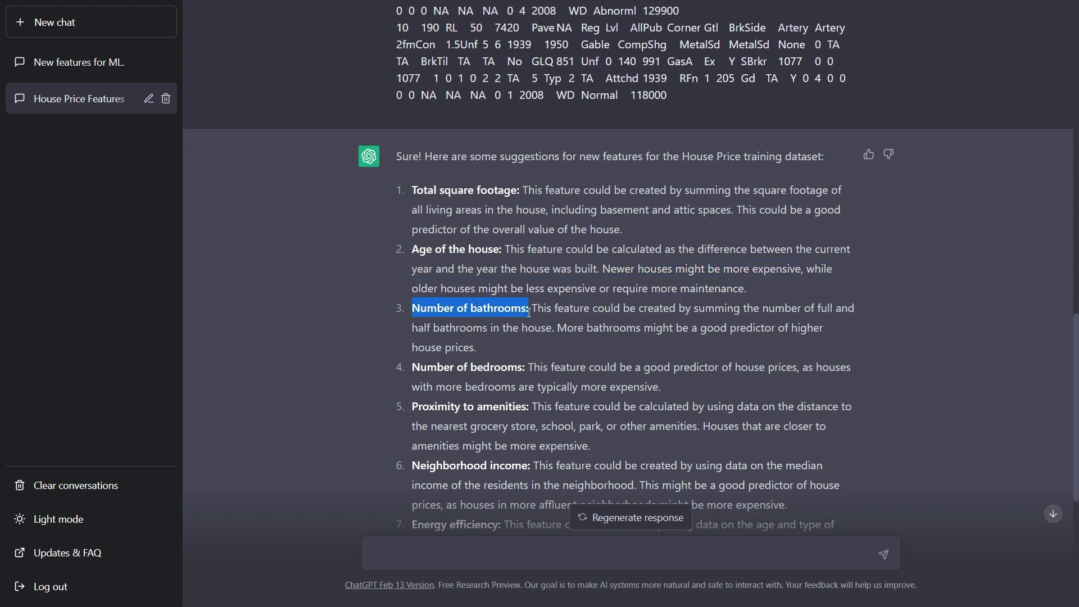
left_click_drag(412, 368, 520, 368)
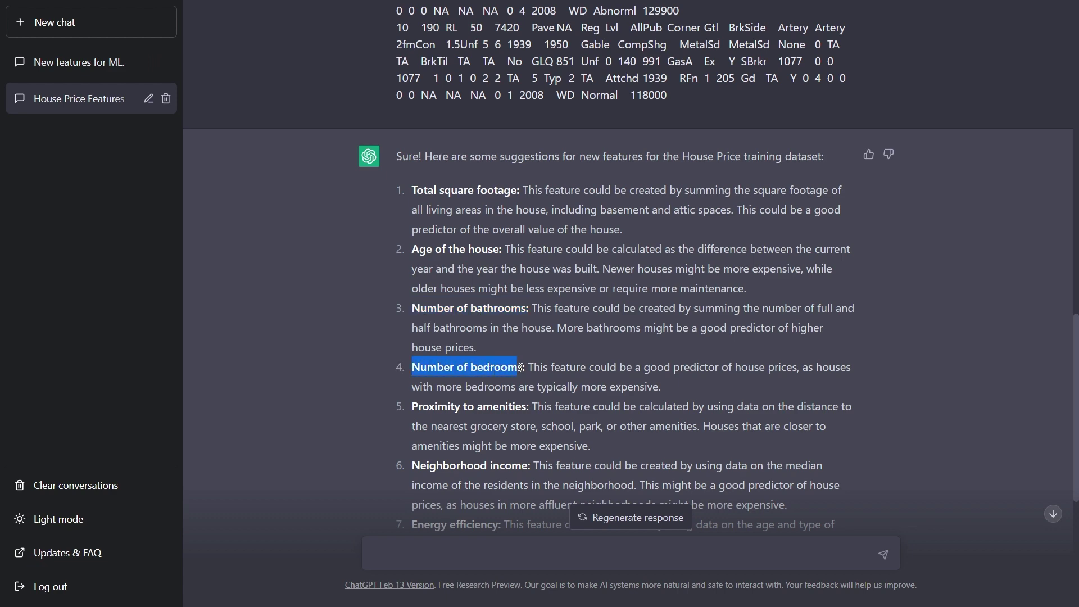
left_click_drag(412, 407, 531, 407)
scroll(340, 423, "down", 2)
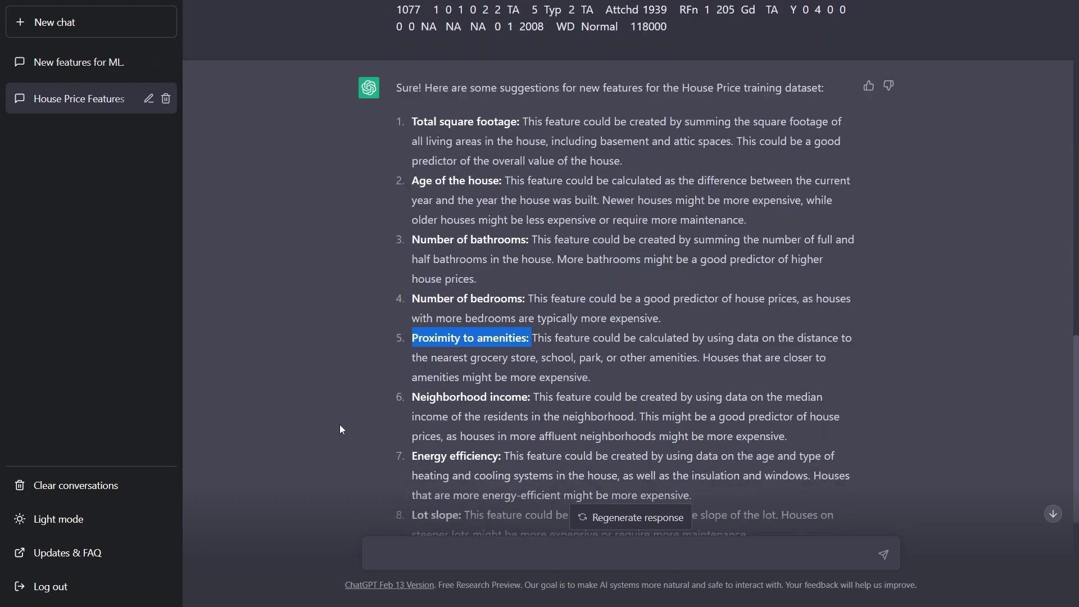
scroll(339, 430, "down", 2)
left_click_drag(416, 242, 622, 242)
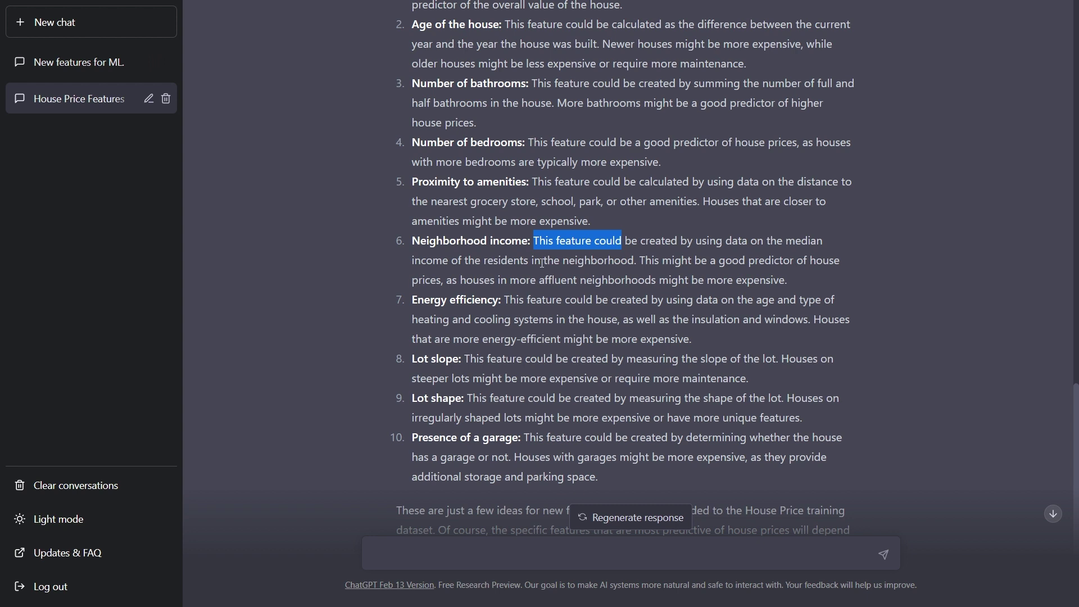
left_click_drag(638, 260, 879, 270)
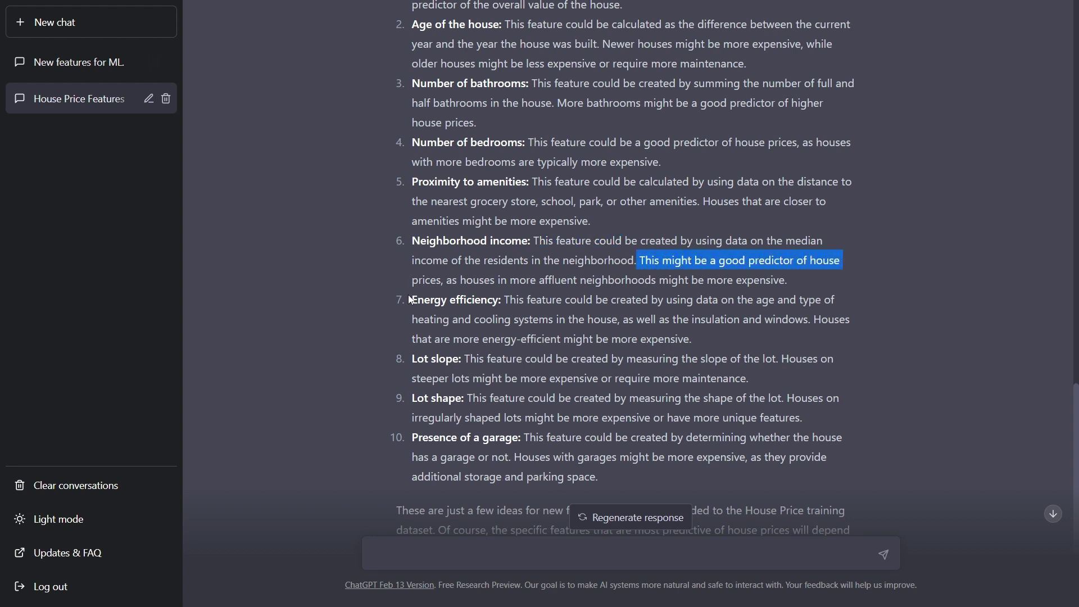
left_click_drag(409, 300, 518, 303)
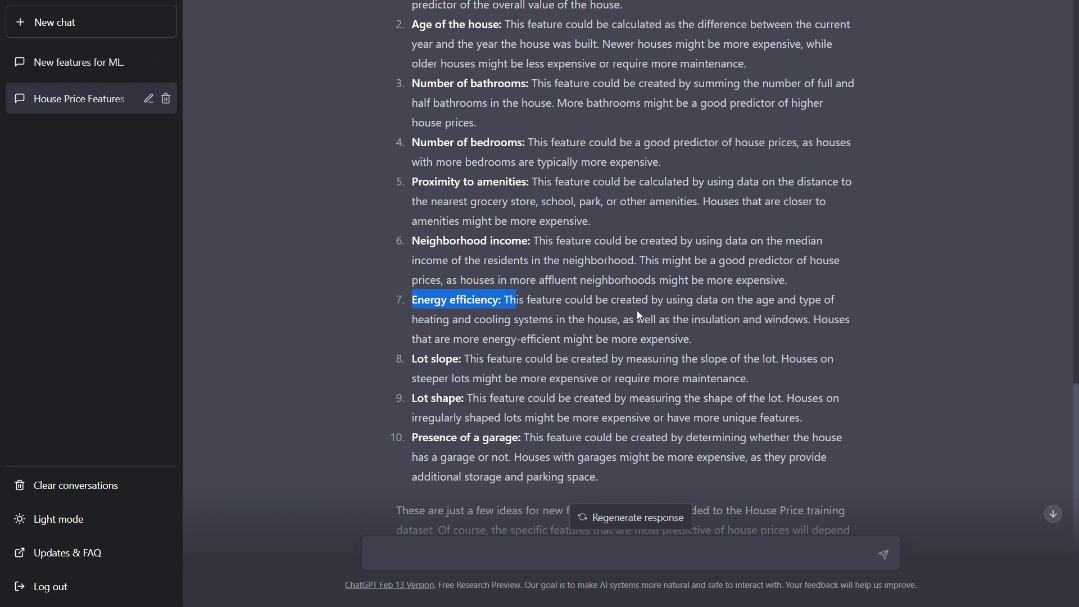
left_click_drag(680, 300, 840, 308)
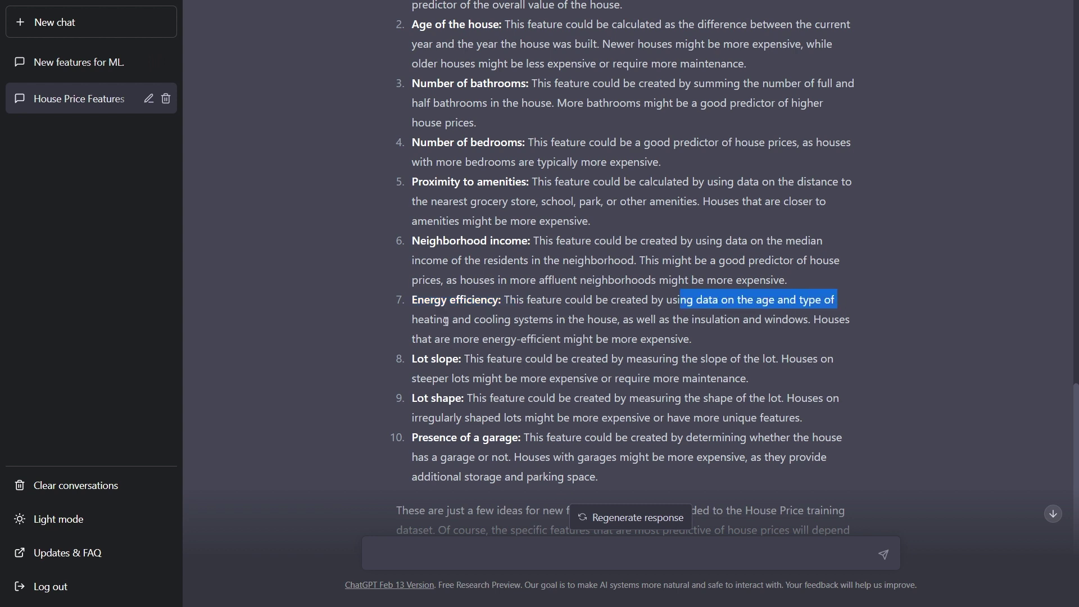
left_click_drag(453, 319, 830, 325)
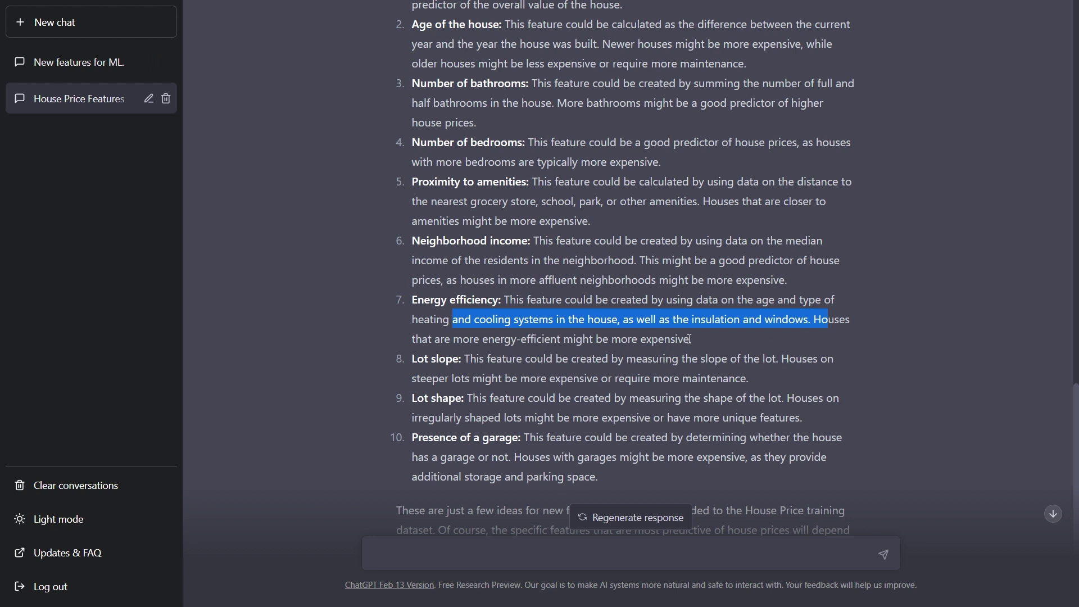
left_click_drag(690, 339, 413, 300)
left_click(420, 314)
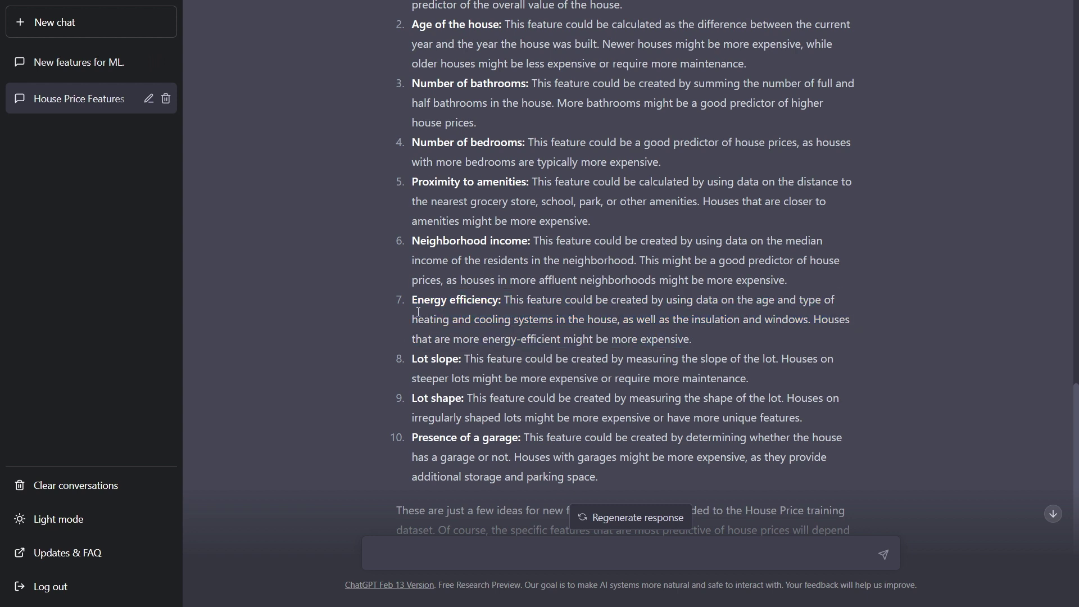
left_click_drag(415, 302, 506, 301)
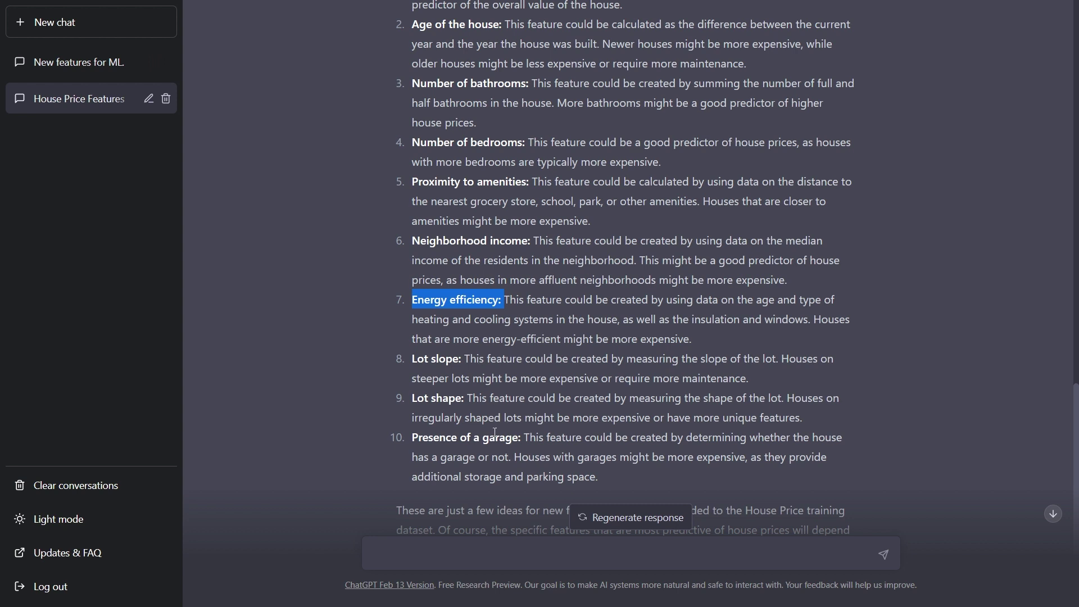
left_click_drag(417, 359, 459, 360)
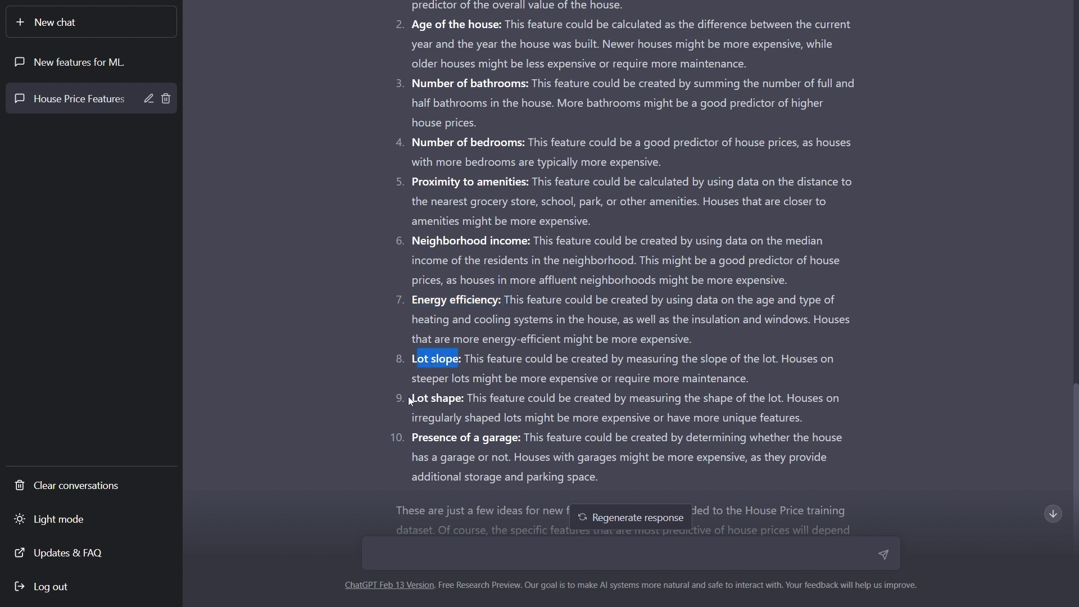
left_click_drag(412, 399, 464, 398)
left_click_drag(412, 438, 512, 438)
scroll(603, 436, "down", 2)
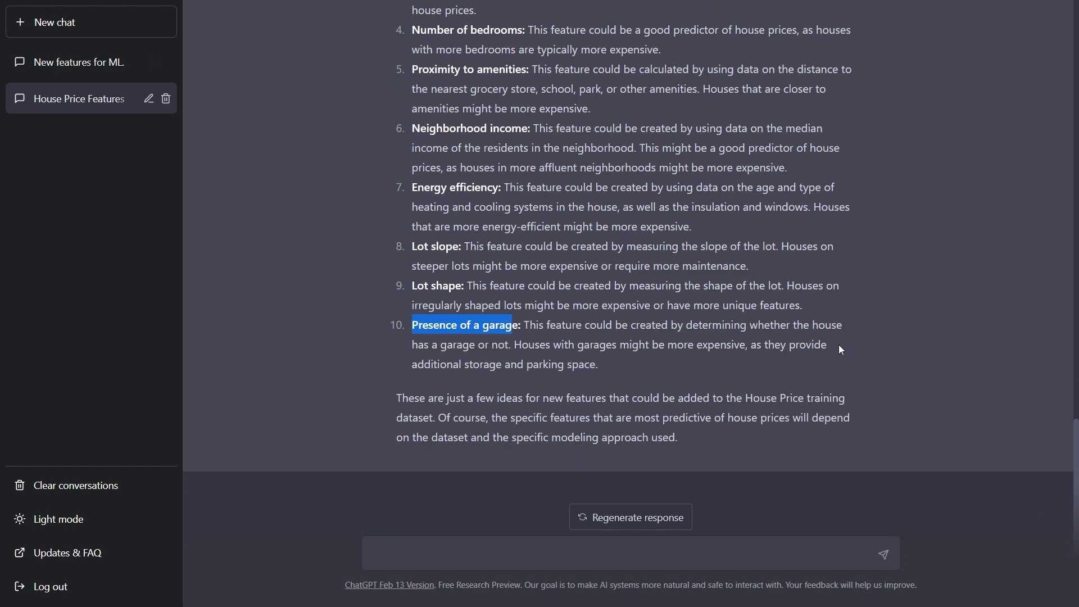
left_click_drag(513, 347, 606, 345)
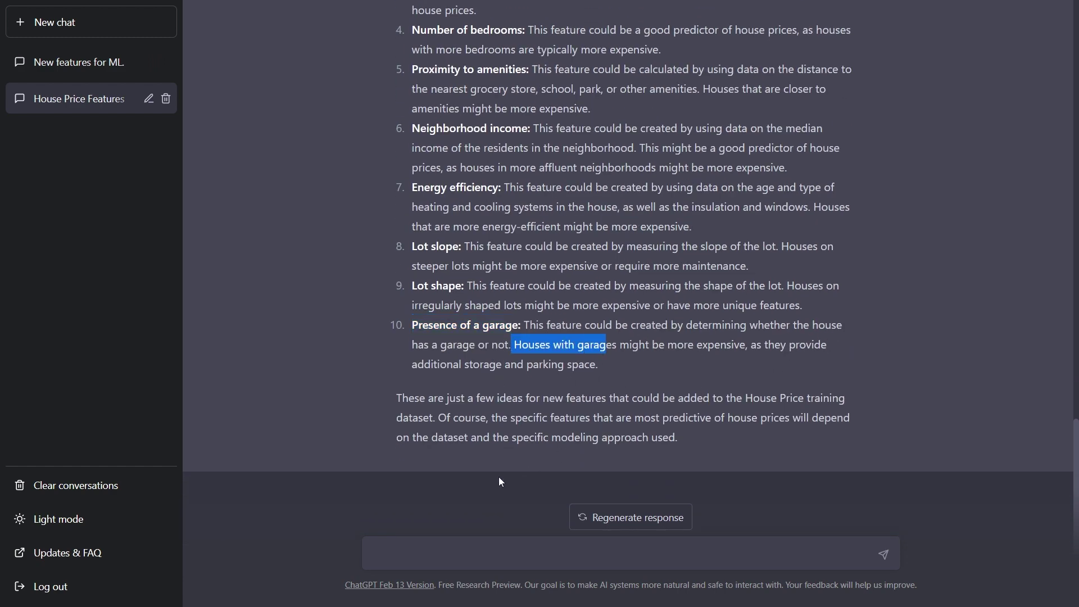
left_click_drag(735, 449, 560, 396)
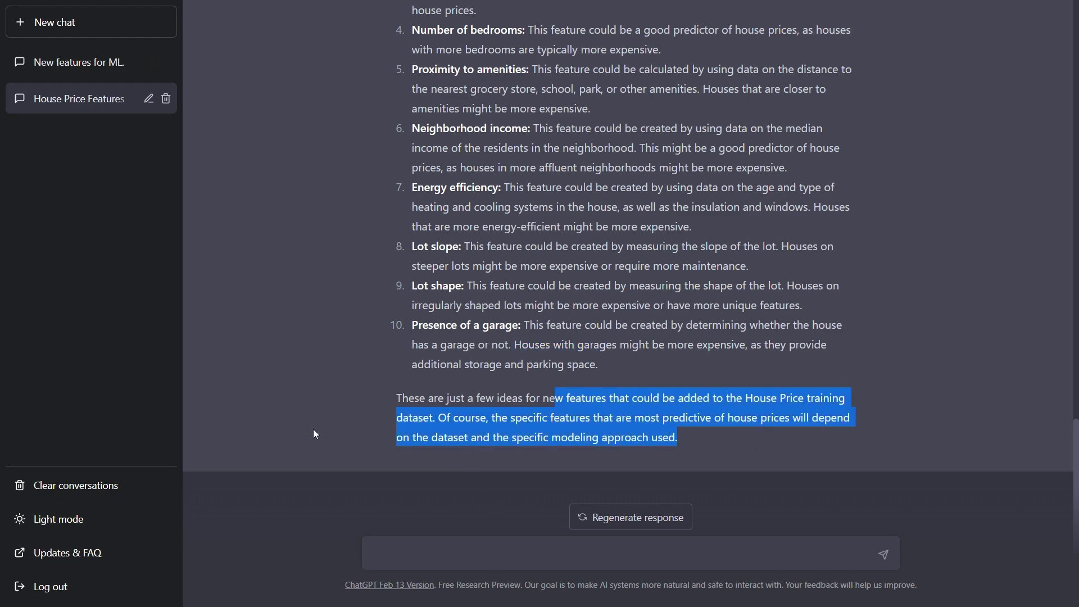
scroll(314, 434, "up", 6)
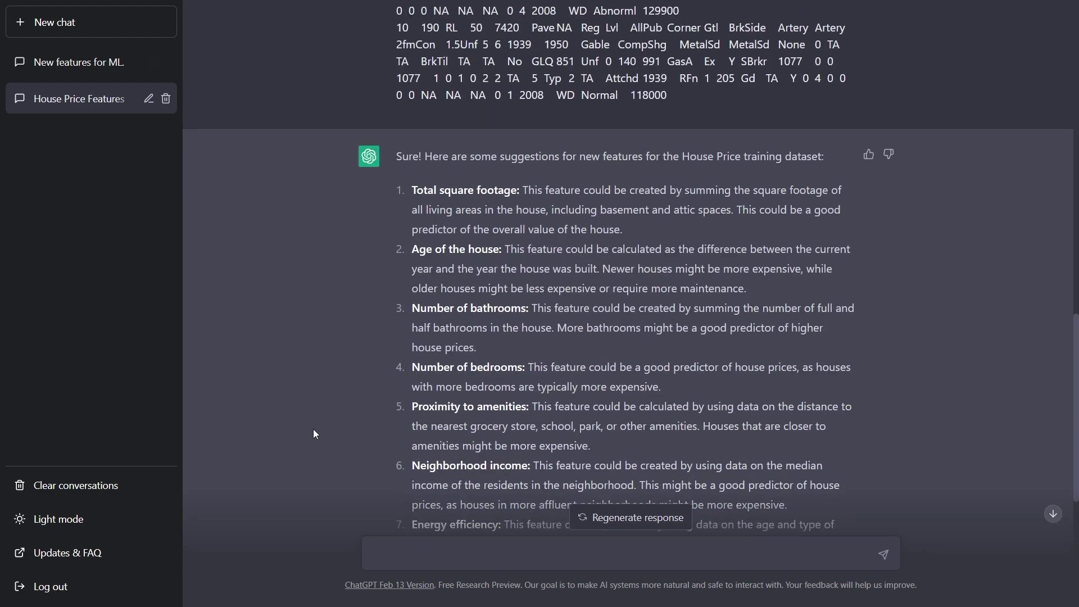
scroll(315, 433, "down", 2)
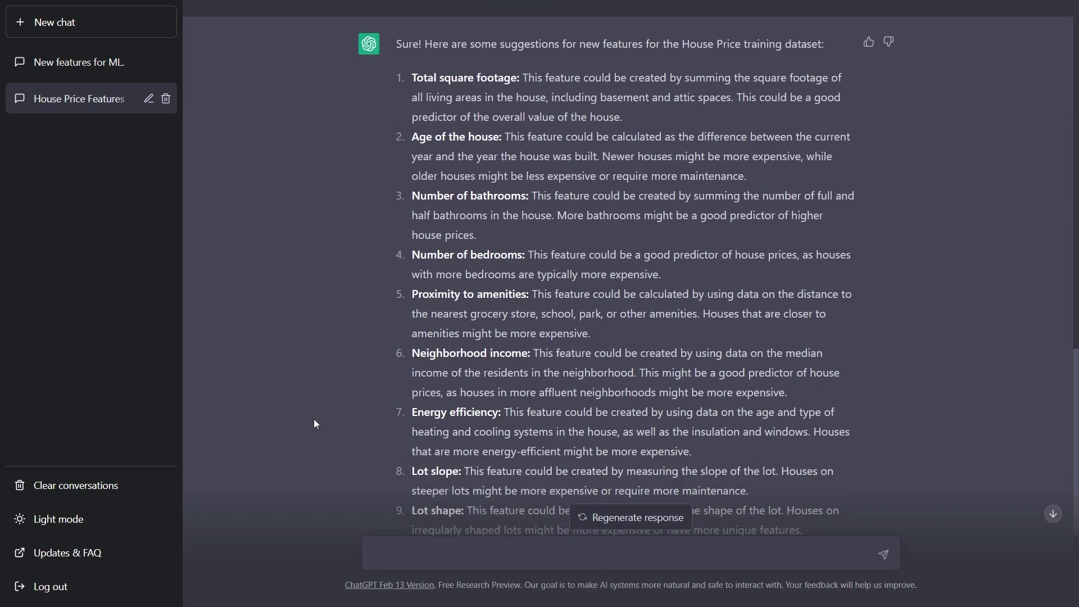
scroll(313, 423, "up", 10)
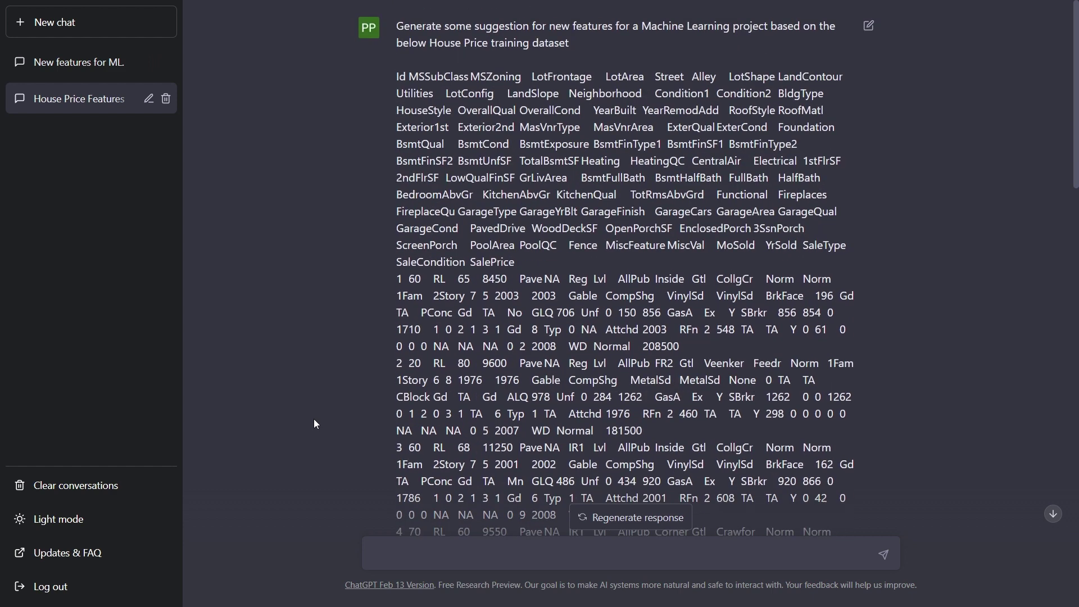